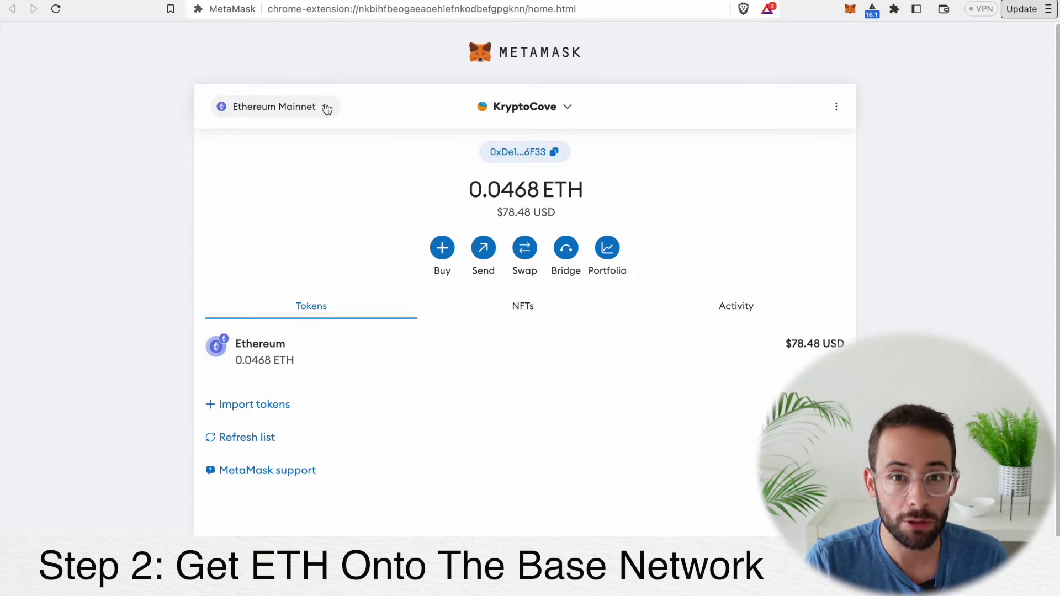
Switch MetaMask from Ethereum Mainnet to the Base Mainnet network.
{"action": "left_click", "coordinate": [327, 109]}
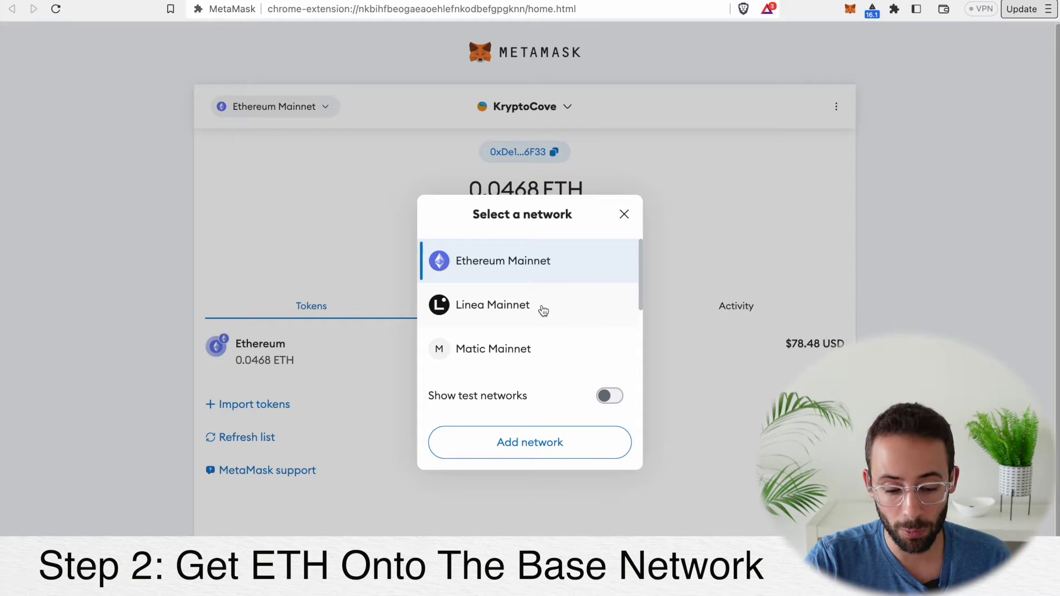
{"action": "scroll", "coordinate": [543, 311], "scroll_direction": "down", "scroll_amount": 5}
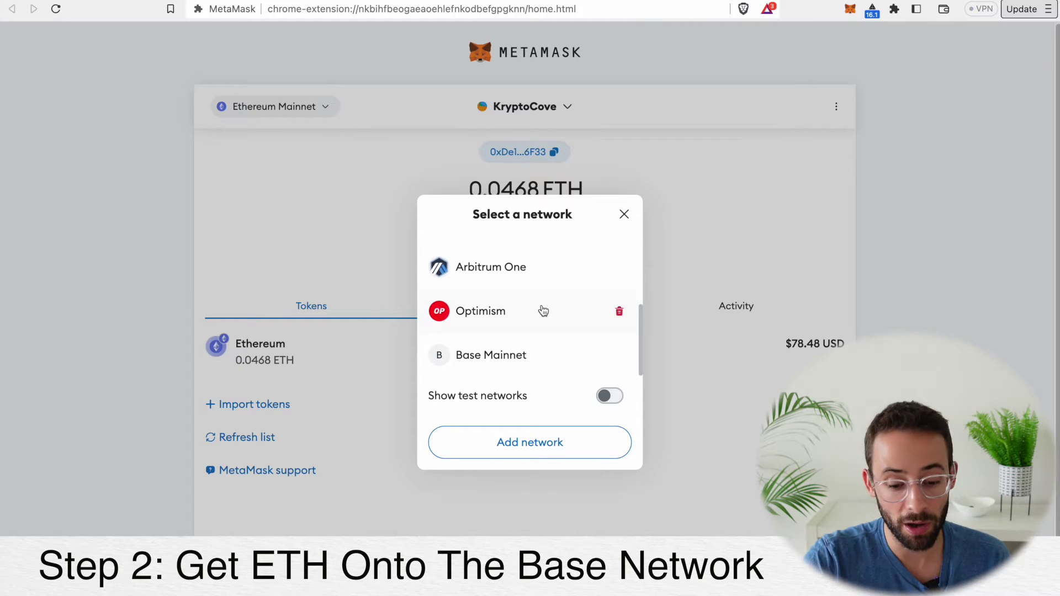
{"action": "scroll", "coordinate": [543, 311], "scroll_direction": "up", "scroll_amount": 2}
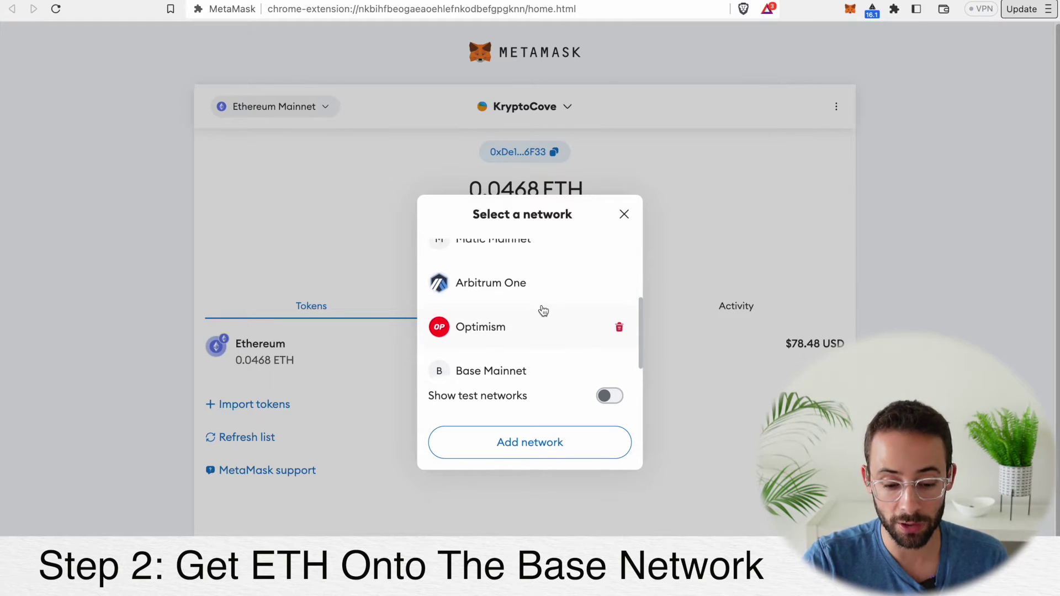
{"action": "scroll", "coordinate": [510, 353], "scroll_direction": "down", "scroll_amount": 1}
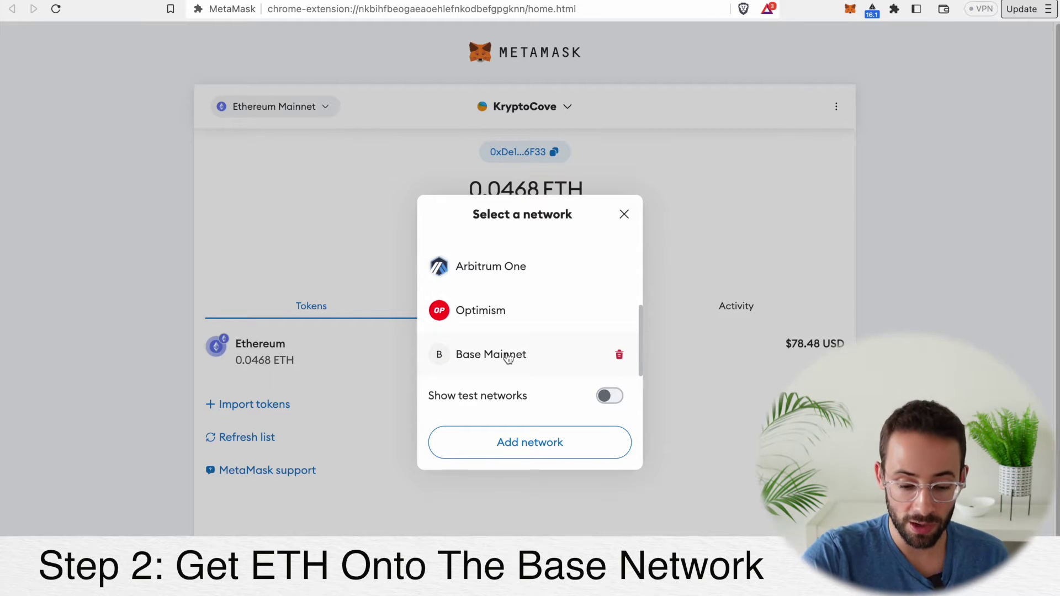
{"action": "left_click", "coordinate": [508, 359]}
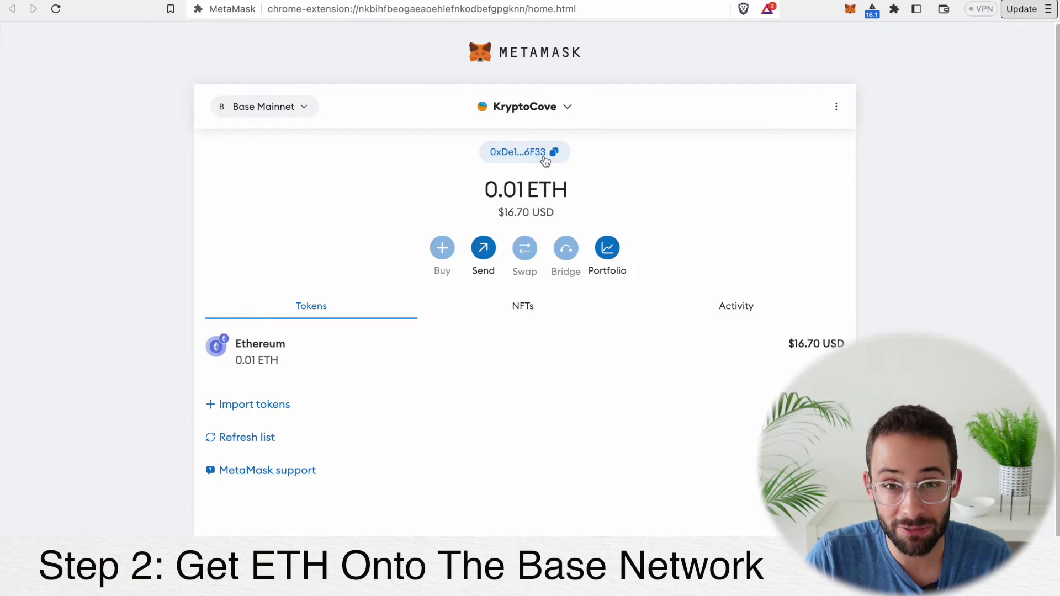
{"action": "left_click", "coordinate": [293, 109]}
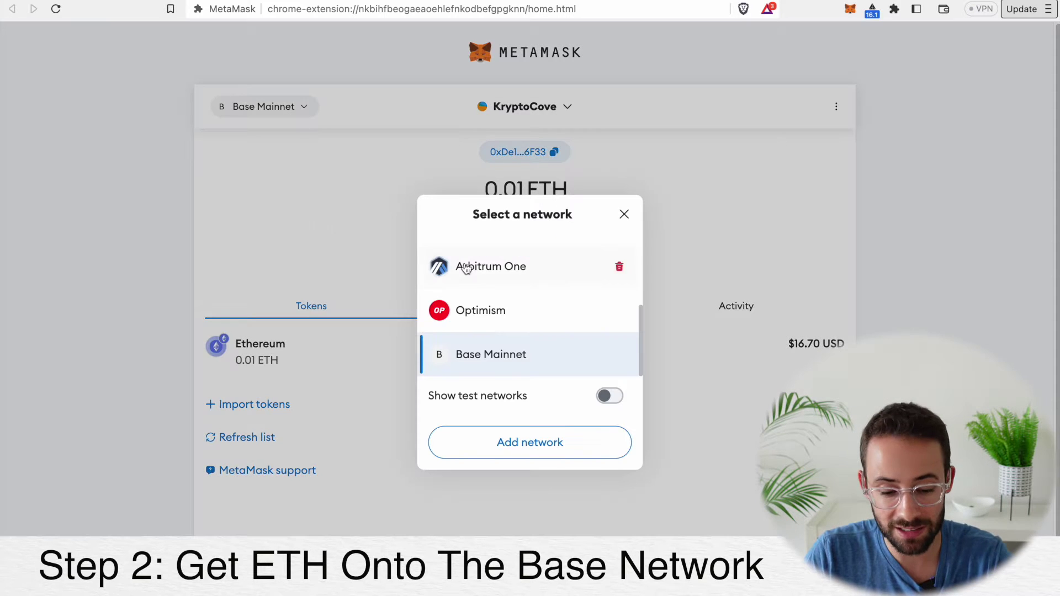
{"action": "scroll", "coordinate": [491, 290], "scroll_direction": "up", "scroll_amount": 1}
{"action": "scroll", "coordinate": [494, 291], "scroll_direction": "up", "scroll_amount": 2}
{"action": "scroll", "coordinate": [491, 288], "scroll_direction": "down", "scroll_amount": 3}
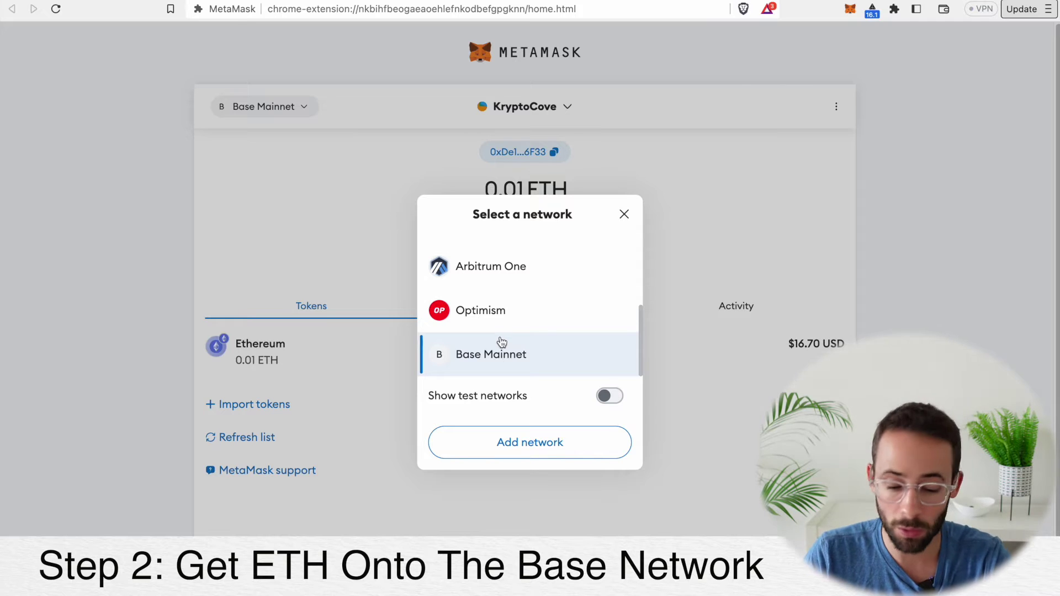
{"action": "left_click", "coordinate": [504, 356]}
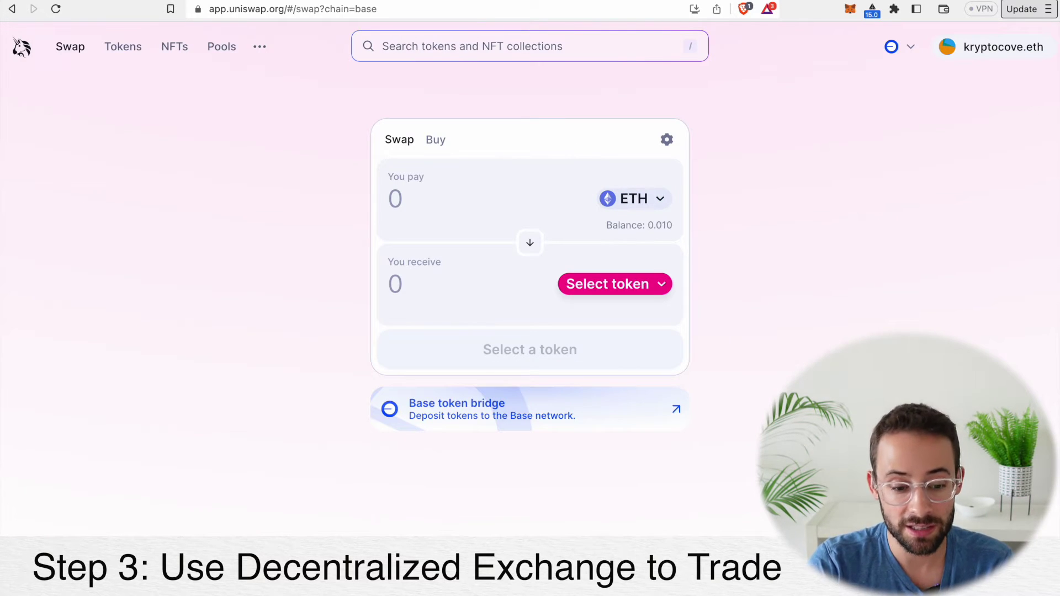
Confirm Base stays selected as the chain in Uniswap's swap form.
{"action": "left_click", "coordinate": [584, 279]}
{"action": "scroll", "coordinate": [584, 275], "scroll_direction": "down", "scroll_amount": 1}
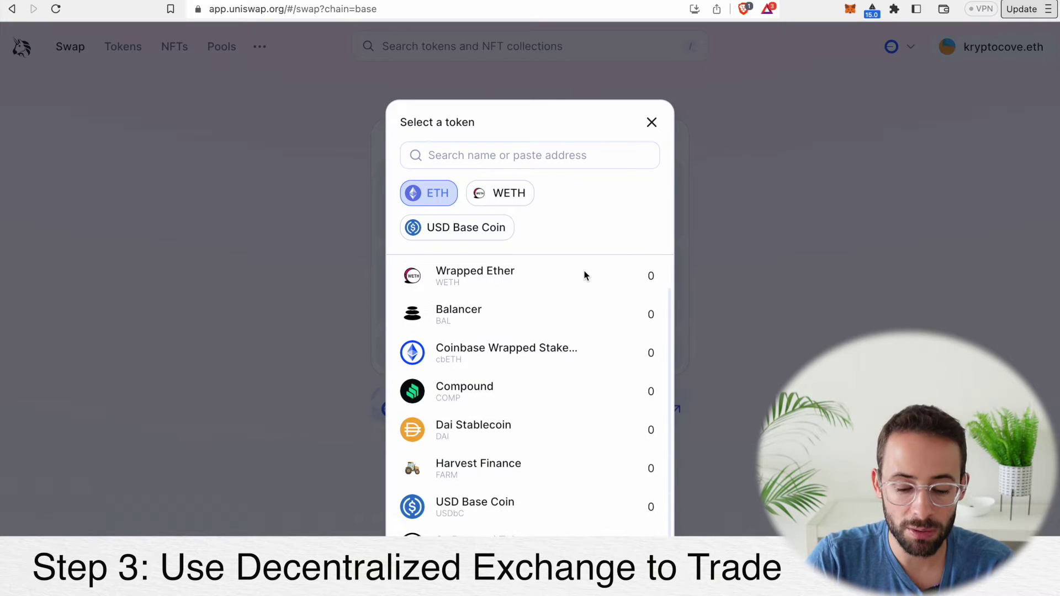
{"action": "scroll", "coordinate": [591, 328], "scroll_direction": "up", "scroll_amount": 1}
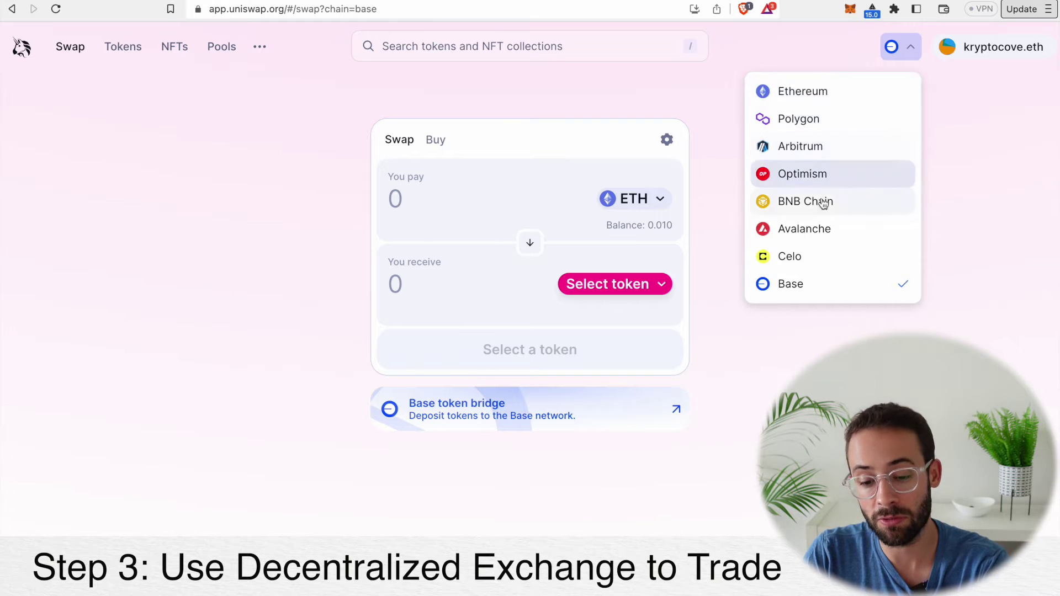
{"action": "left_click", "coordinate": [799, 286]}
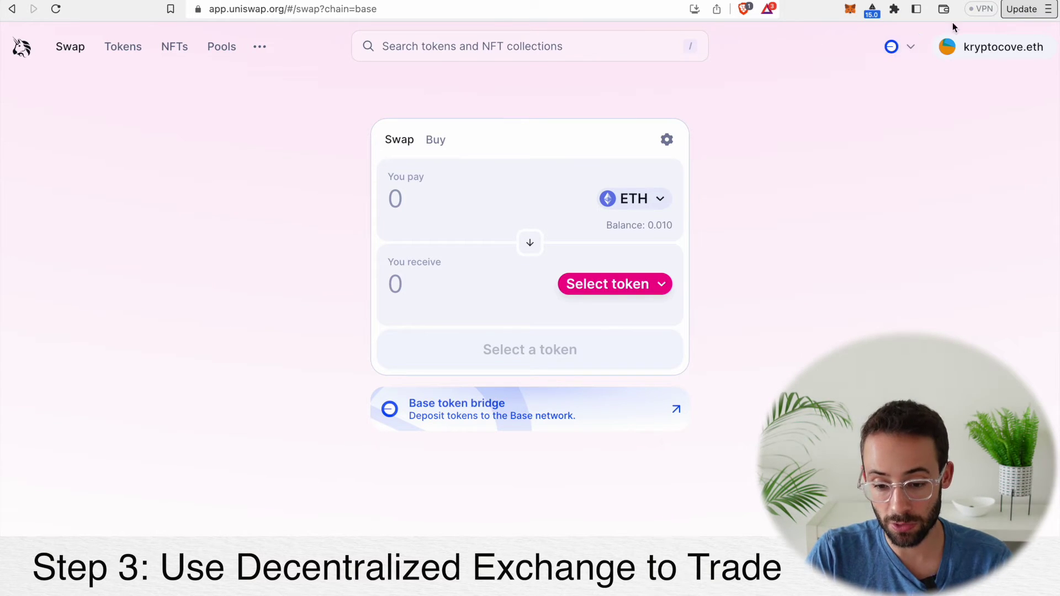
{"action": "left_click", "coordinate": [901, 46]}
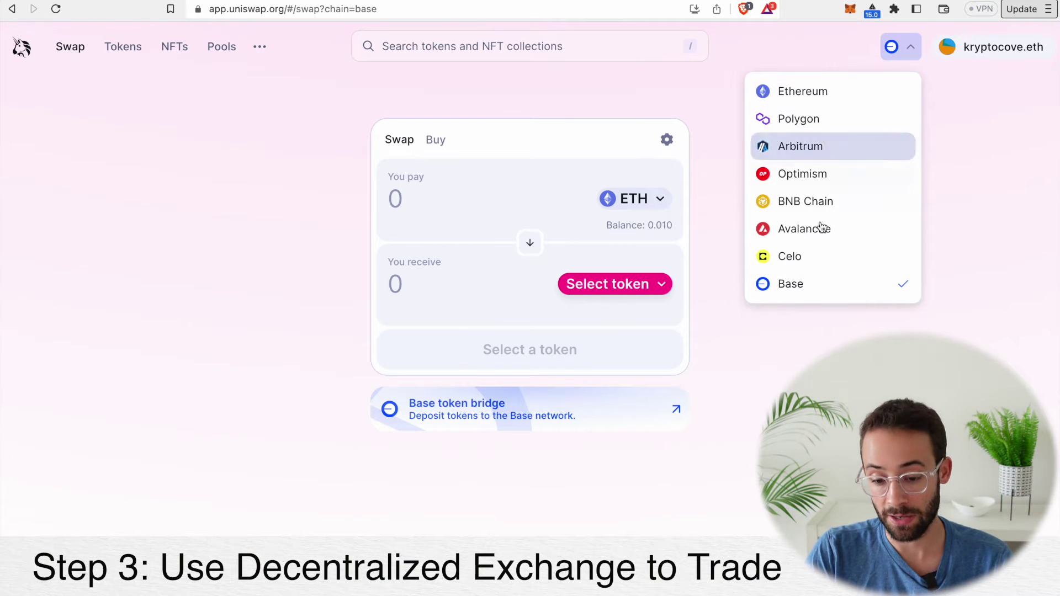
{"action": "left_click", "coordinate": [799, 295]}
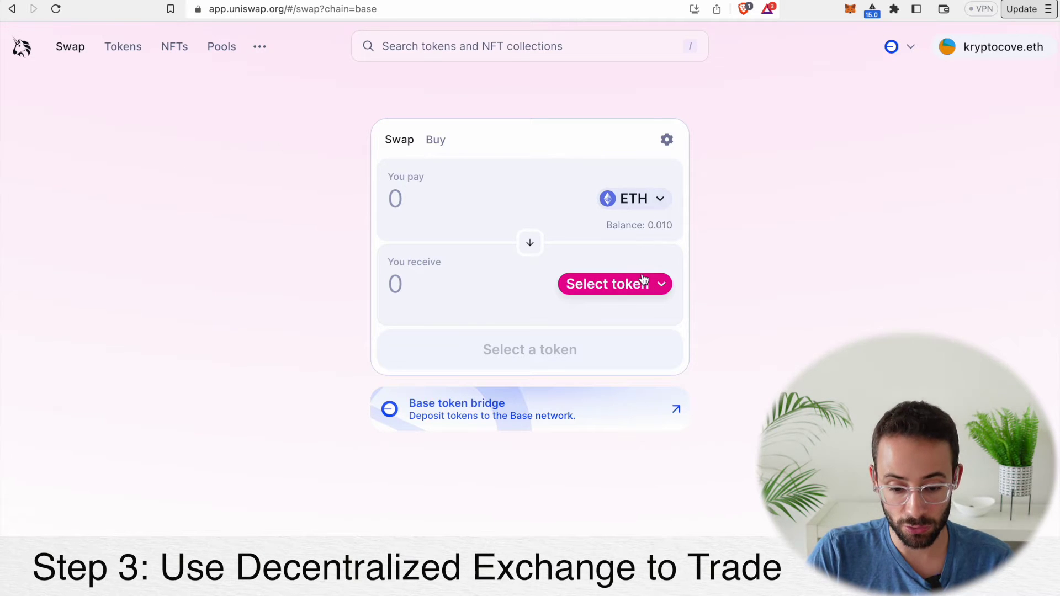
Set Dai Stablecoin as the token to receive for ETH, then go to the Slingshot tab.
{"action": "left_click", "coordinate": [642, 281]}
{"action": "scroll", "coordinate": [550, 393], "scroll_direction": "down", "scroll_amount": 1}
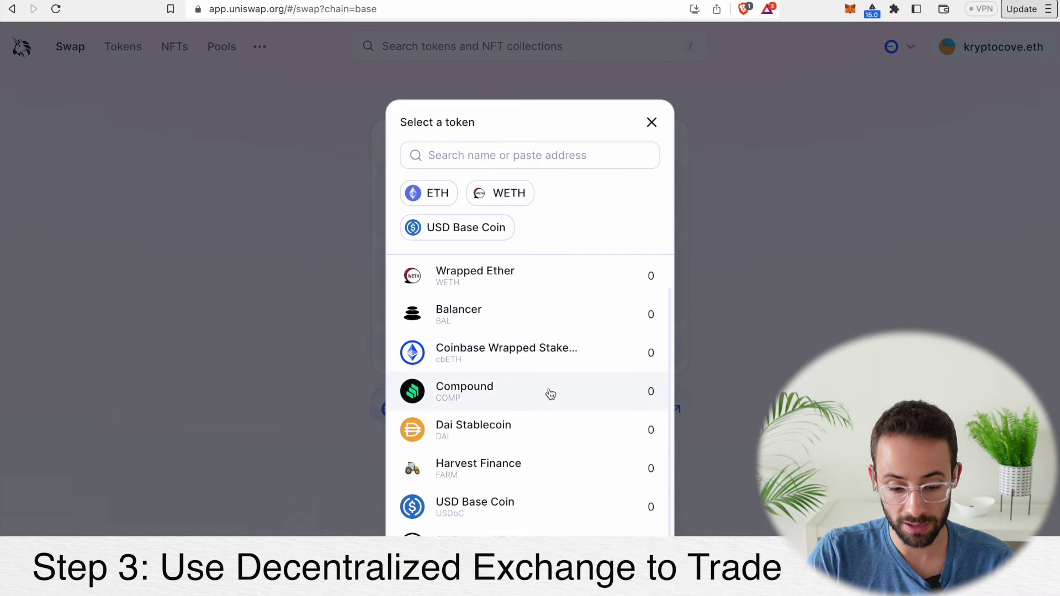
{"action": "left_click", "coordinate": [651, 123]}
{"action": "left_click", "coordinate": [640, 287]}
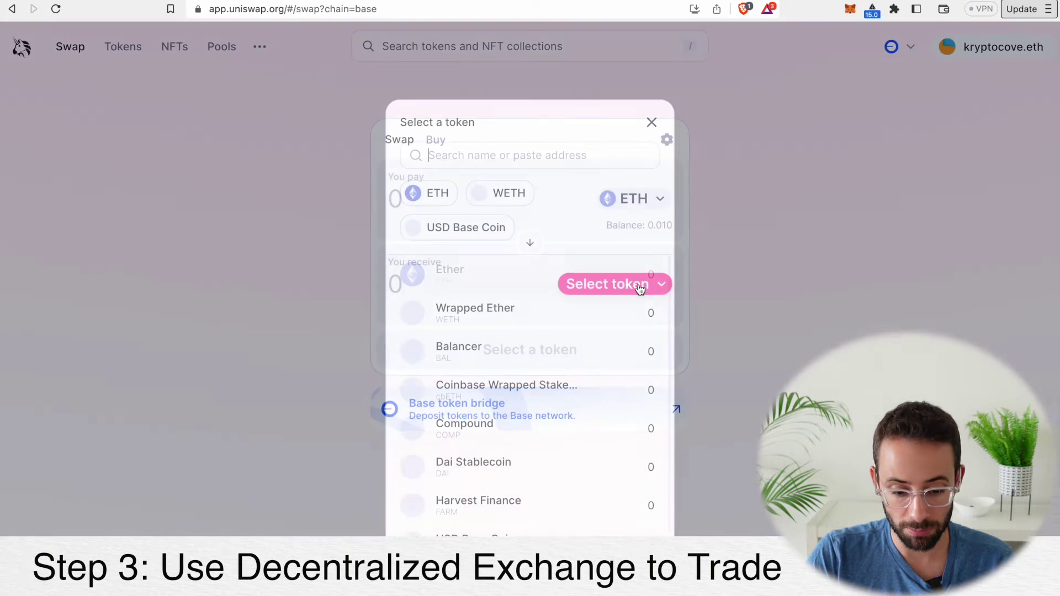
{"action": "left_click", "coordinate": [514, 469]}
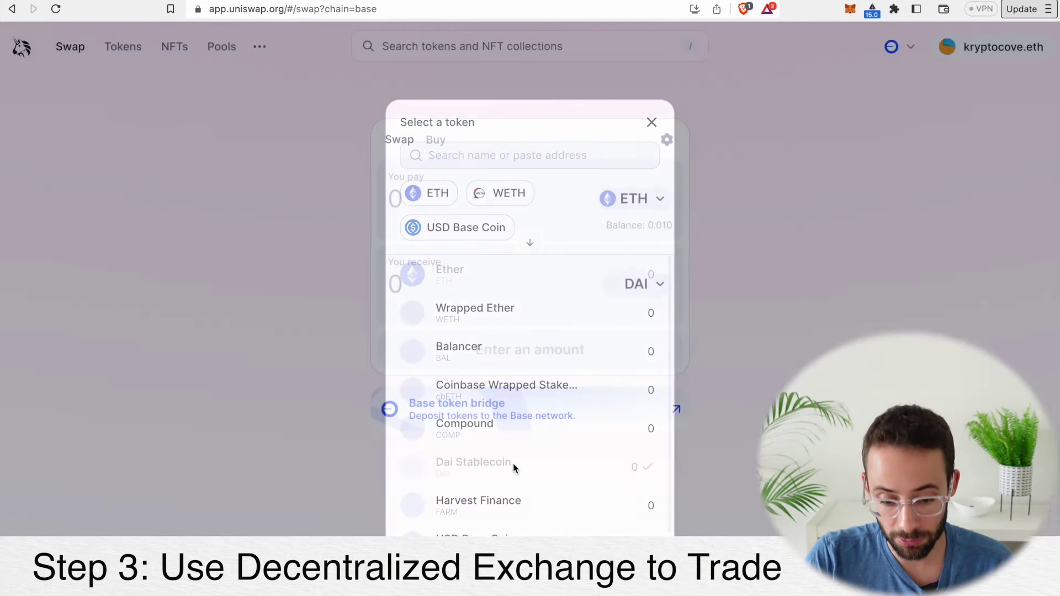
{"action": "left_click", "coordinate": [448, 204]}
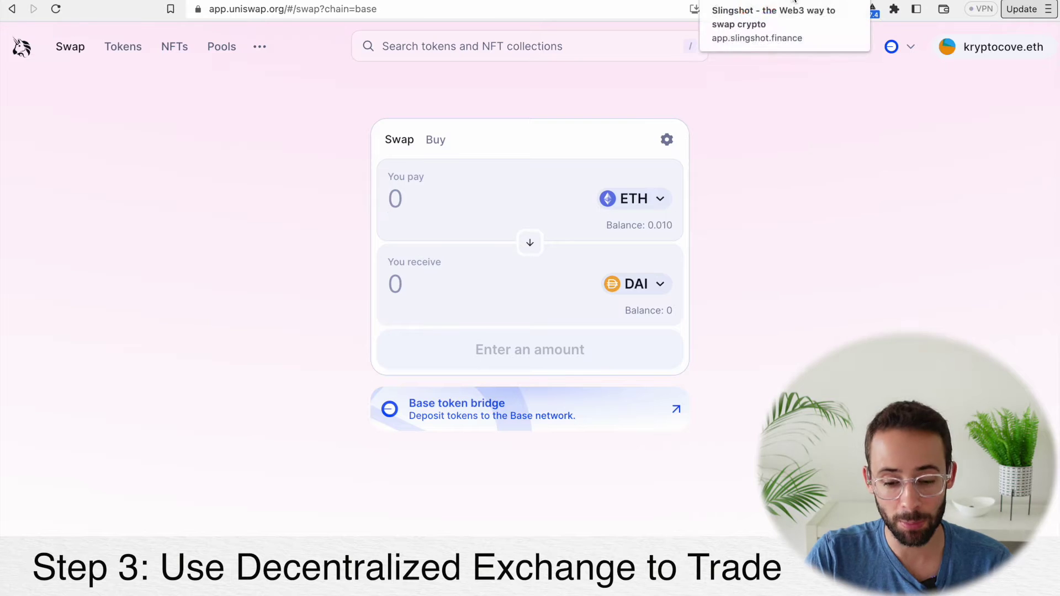
{"action": "left_click", "coordinate": [794, 2]}
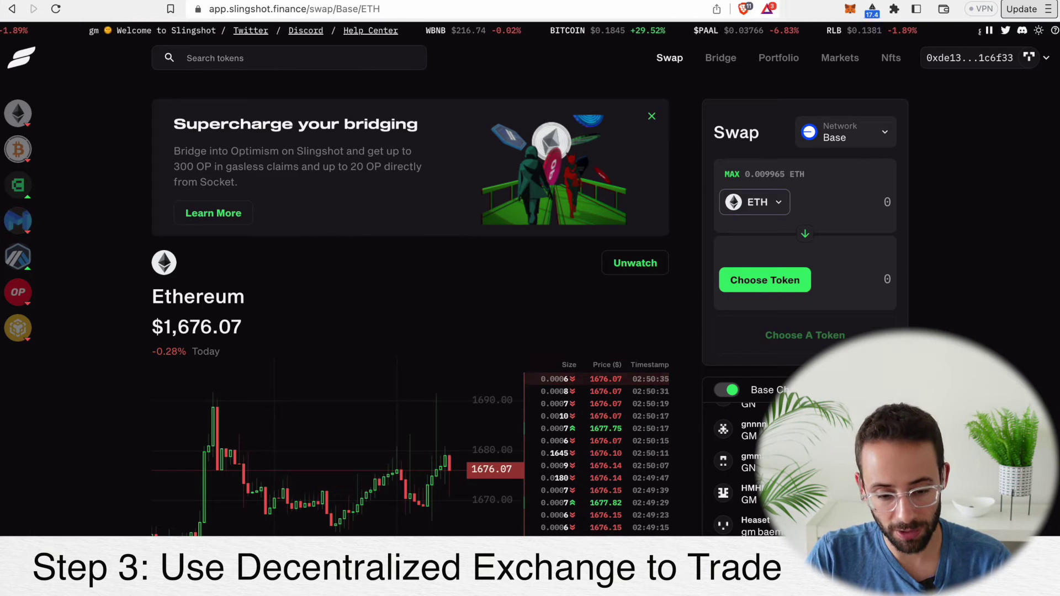
Close the 'Supercharge your bridging' banner and bring up Slingshot's network selector.
{"action": "left_click", "coordinate": [652, 118]}
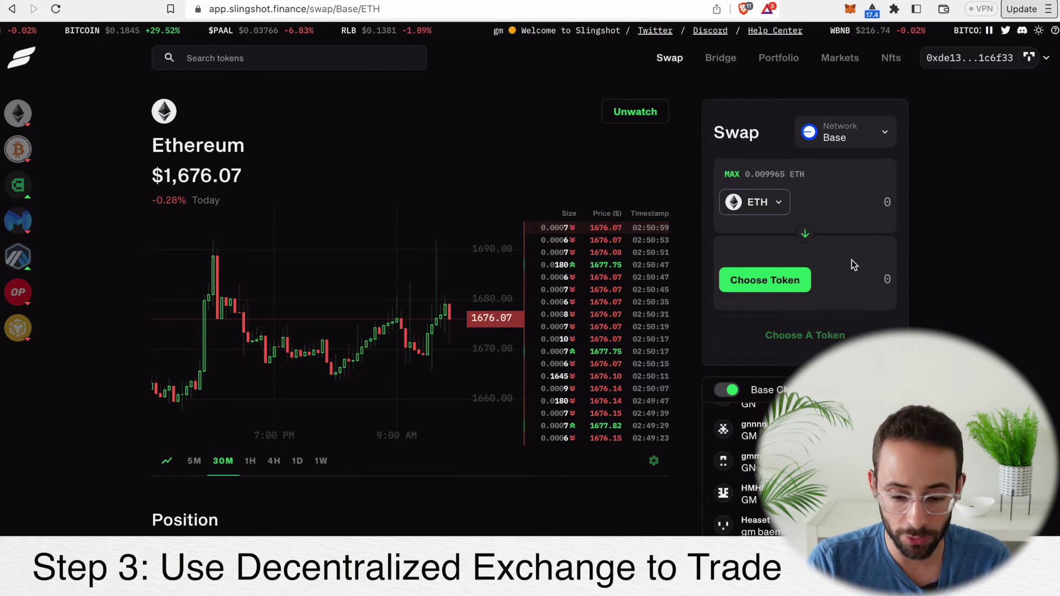
{"action": "left_click", "coordinate": [887, 131]}
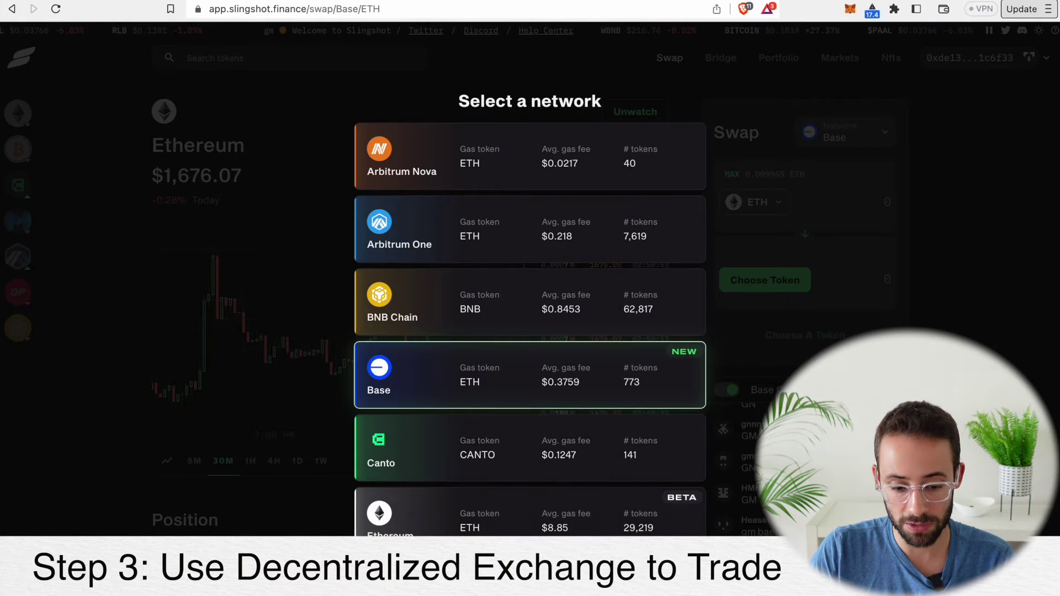
Keep Base as the swap network and choose USDbC as the token to receive.
{"action": "left_click", "coordinate": [418, 357]}
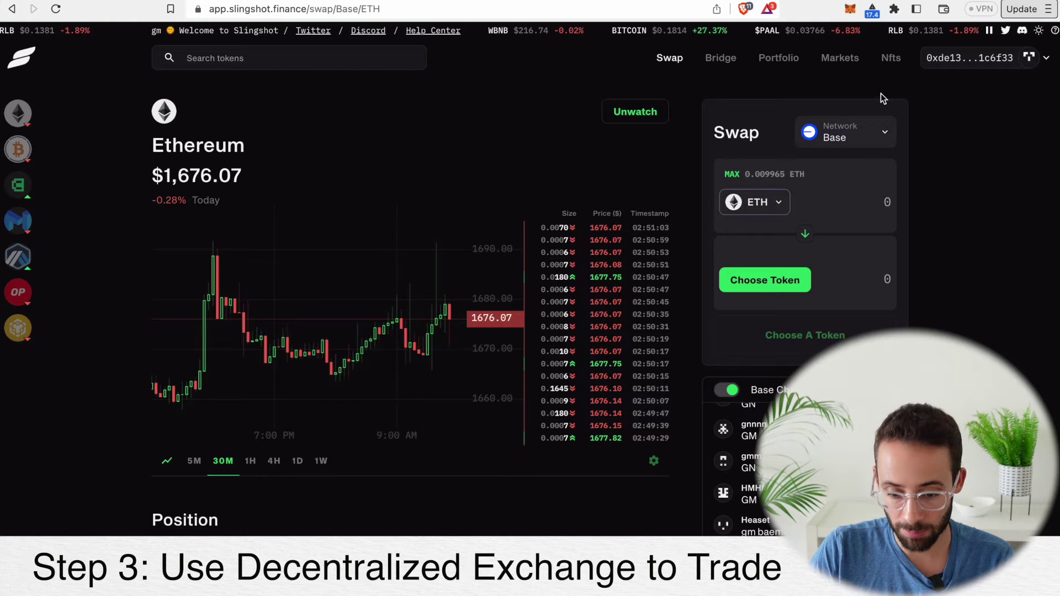
{"action": "left_click", "coordinate": [787, 283]}
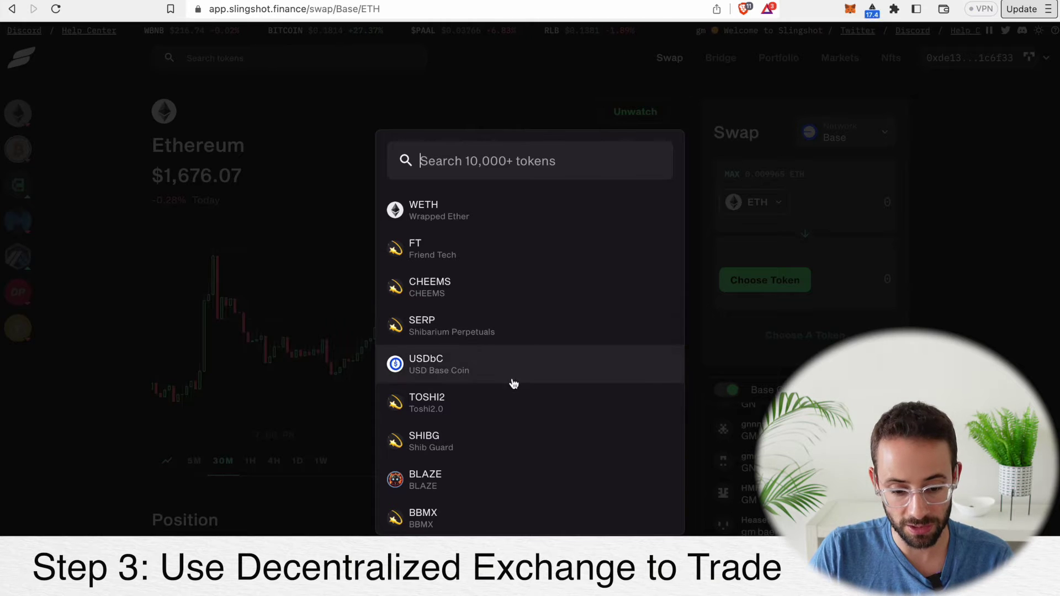
{"action": "scroll", "coordinate": [502, 309], "scroll_direction": "down", "scroll_amount": 2}
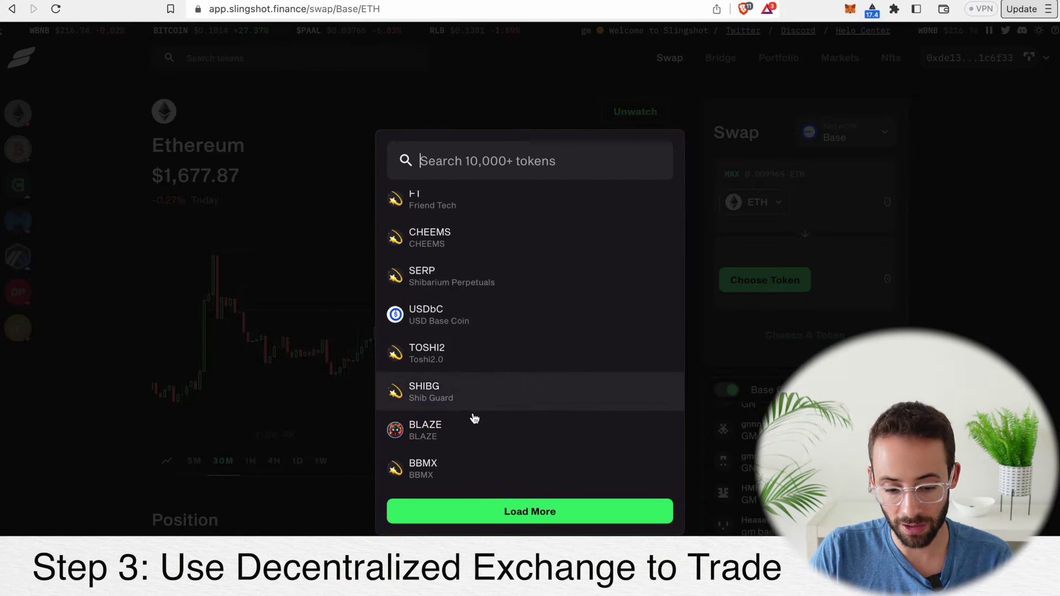
{"action": "scroll", "coordinate": [470, 425], "scroll_direction": "up", "scroll_amount": 2}
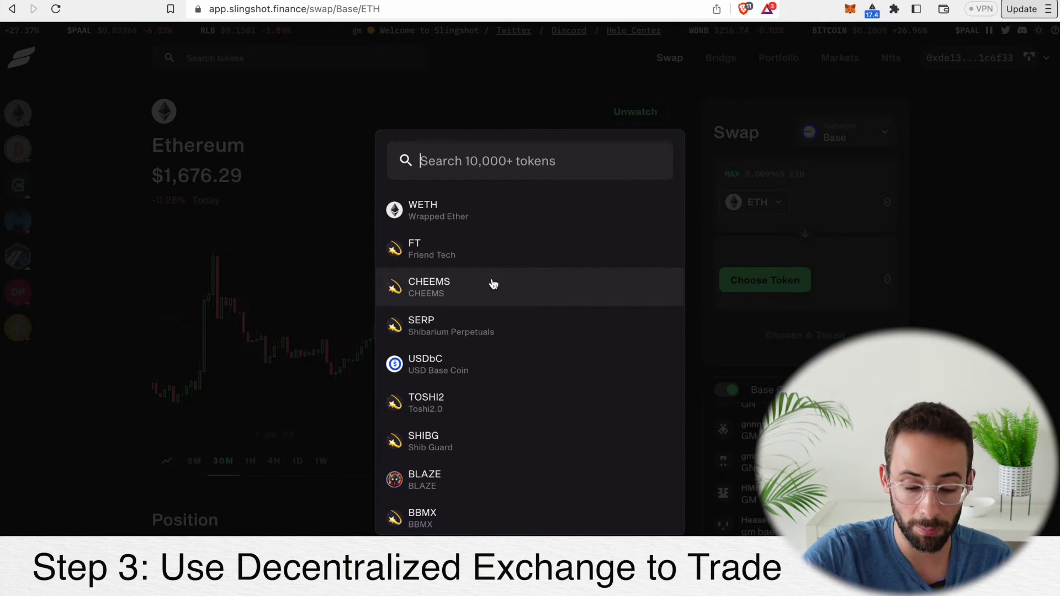
{"action": "left_click", "coordinate": [493, 364]}
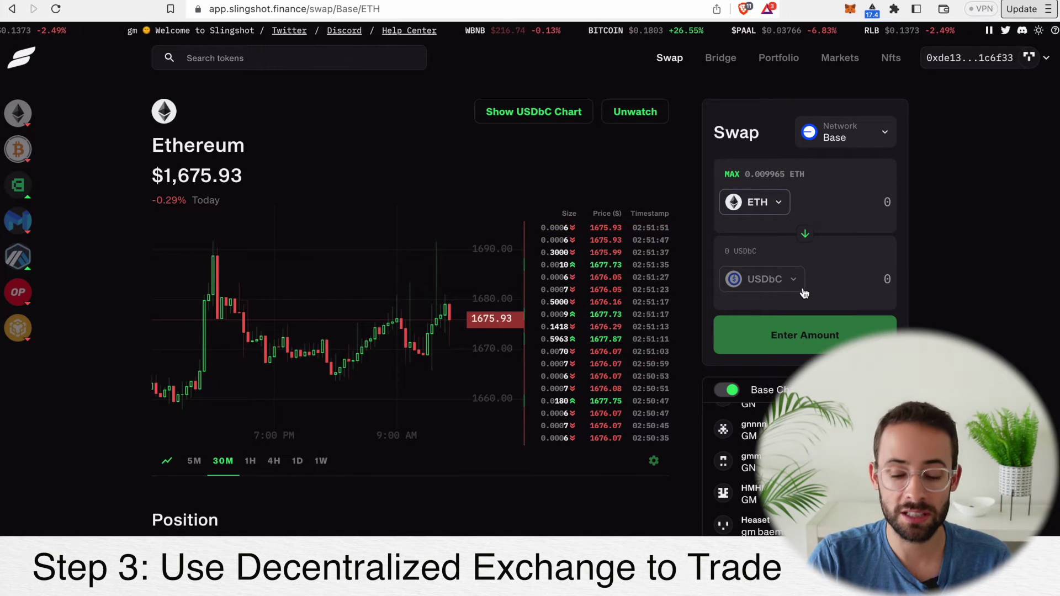
Enter 0.005 ETH, then set the output to exactly 5 USDbC so ETH recalculates to 0.002980.
{"action": "left_click", "coordinate": [778, 198]}
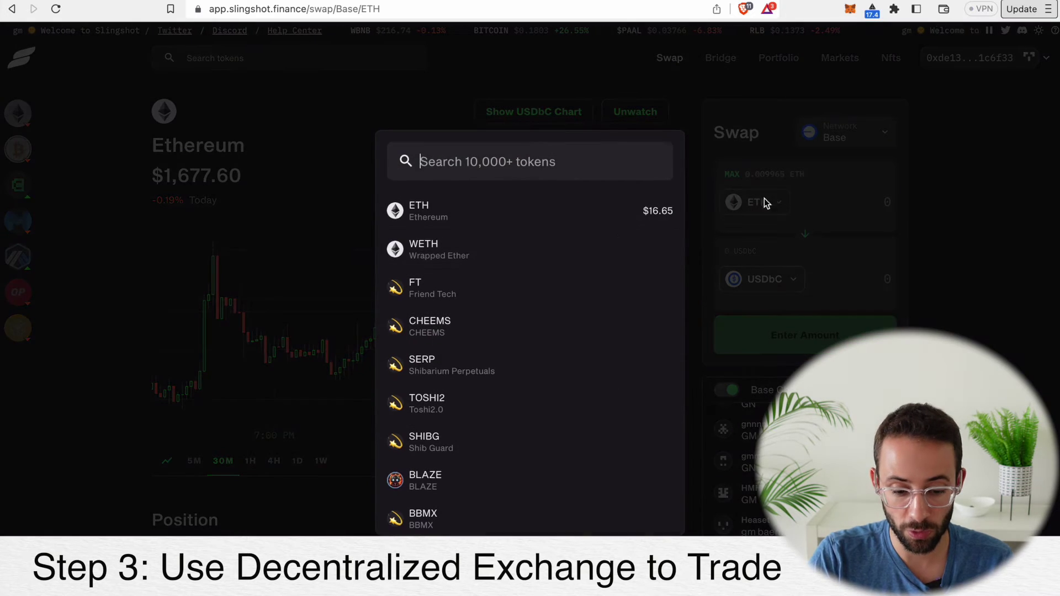
{"action": "left_click", "coordinate": [965, 257]}
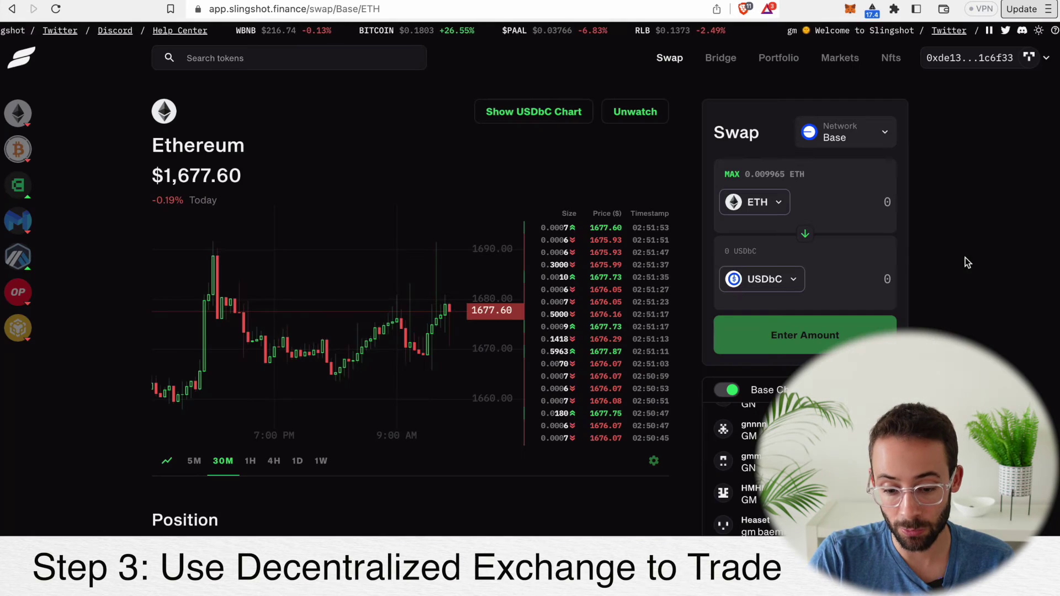
{"action": "left_click", "coordinate": [877, 283]}
{"action": "left_click", "coordinate": [877, 203]}
{"action": "type", "text": "0.005"}
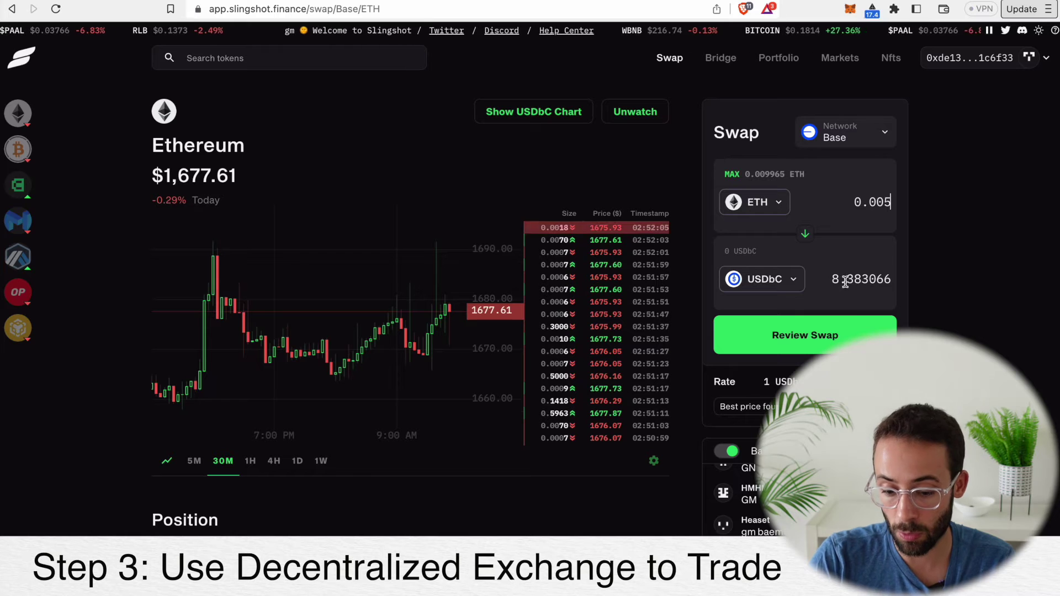
{"action": "left_click_drag", "start_coordinate": [832, 278], "coordinate": [901, 292]}
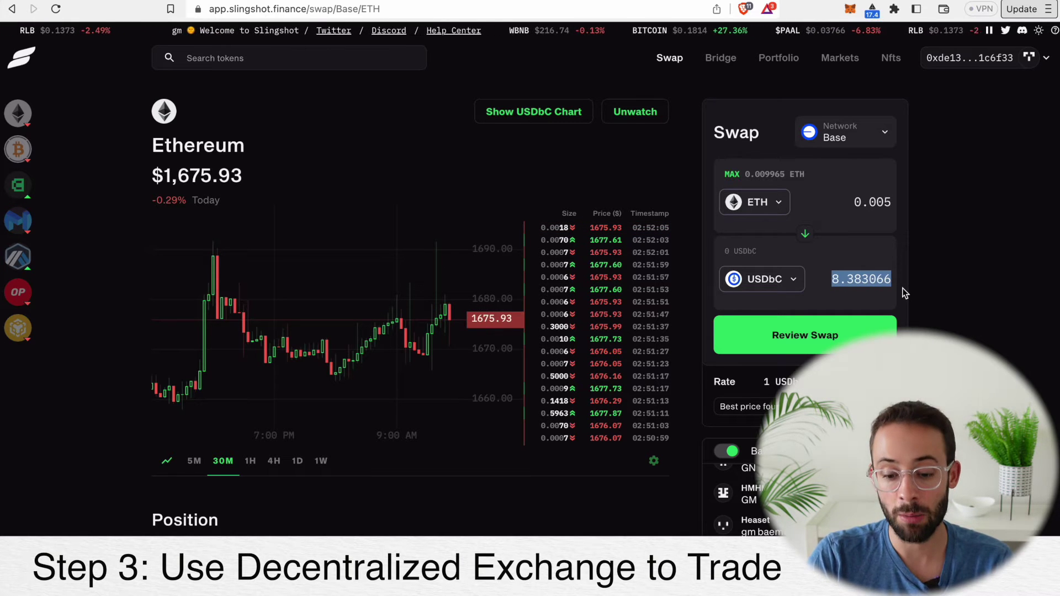
{"action": "type", "text": "5"}
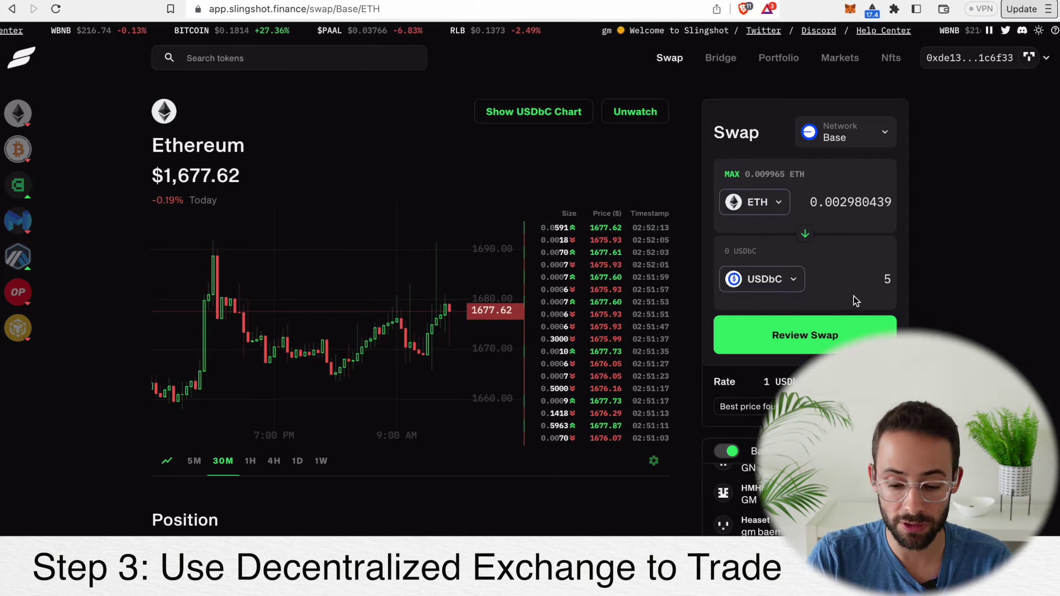
{"action": "left_click", "coordinate": [838, 337]}
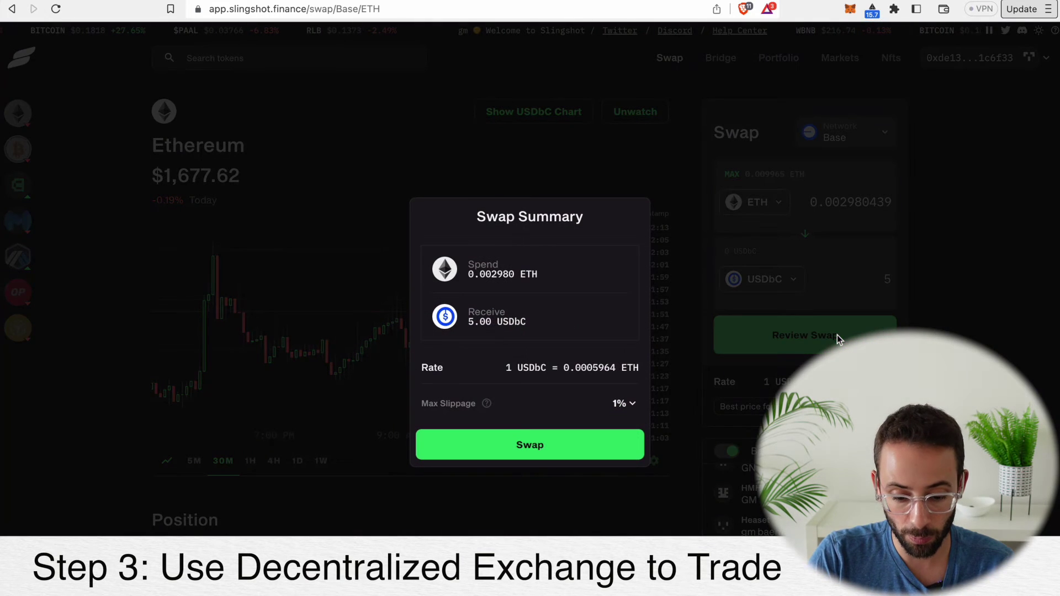
Submit the 5 USDbC swap so MetaMask requests confirmation of 0.00298039 ETH.
{"action": "left_click", "coordinate": [544, 443]}
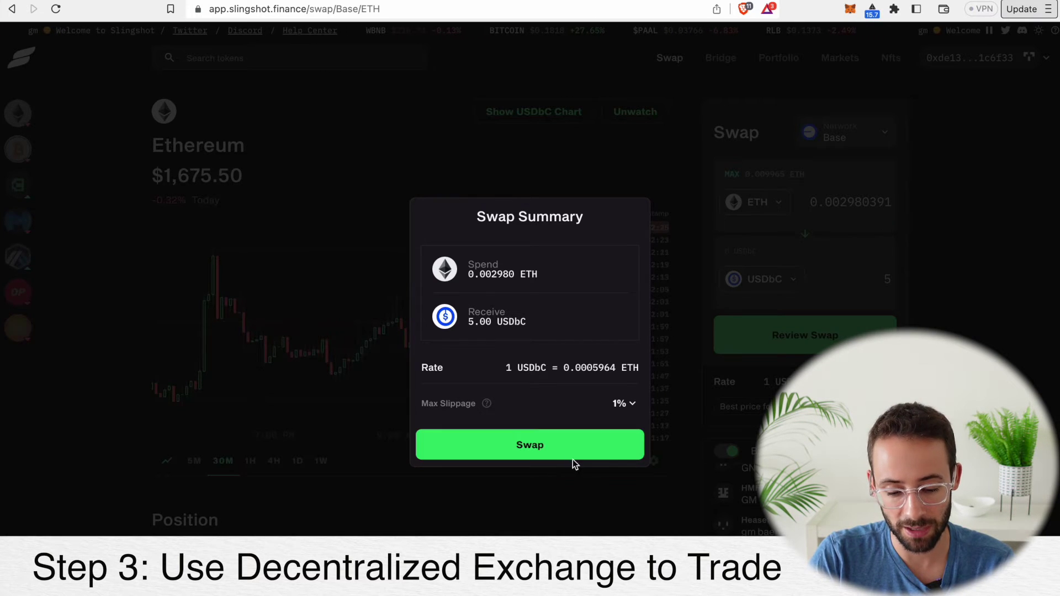
{"action": "left_click", "coordinate": [558, 446]}
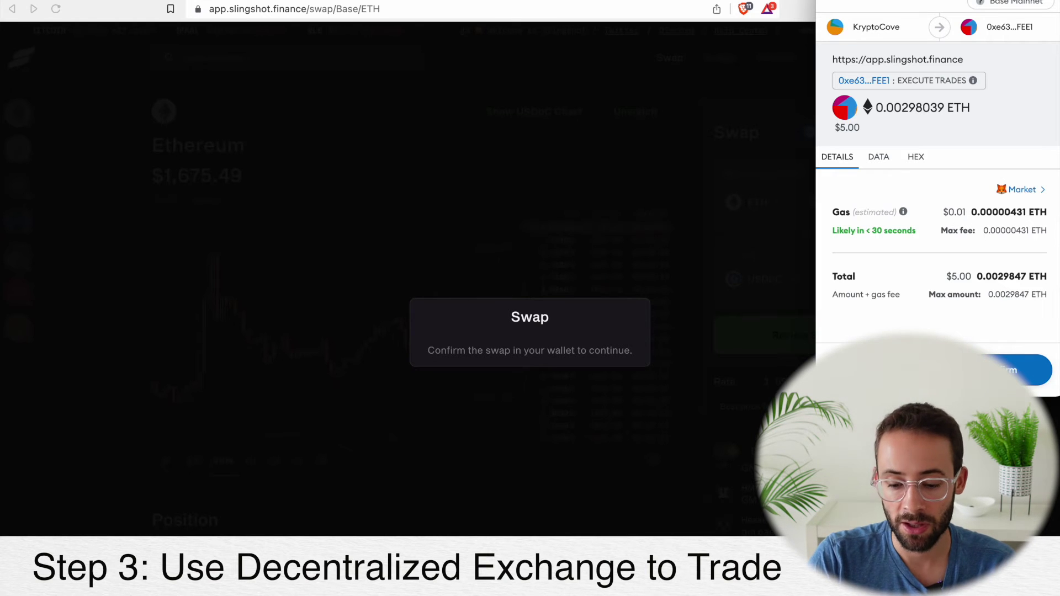
Confirm the swap in MetaMask, spending 0.002980 ETH for 4.99 USDbC.
{"action": "left_click", "coordinate": [1025, 370]}
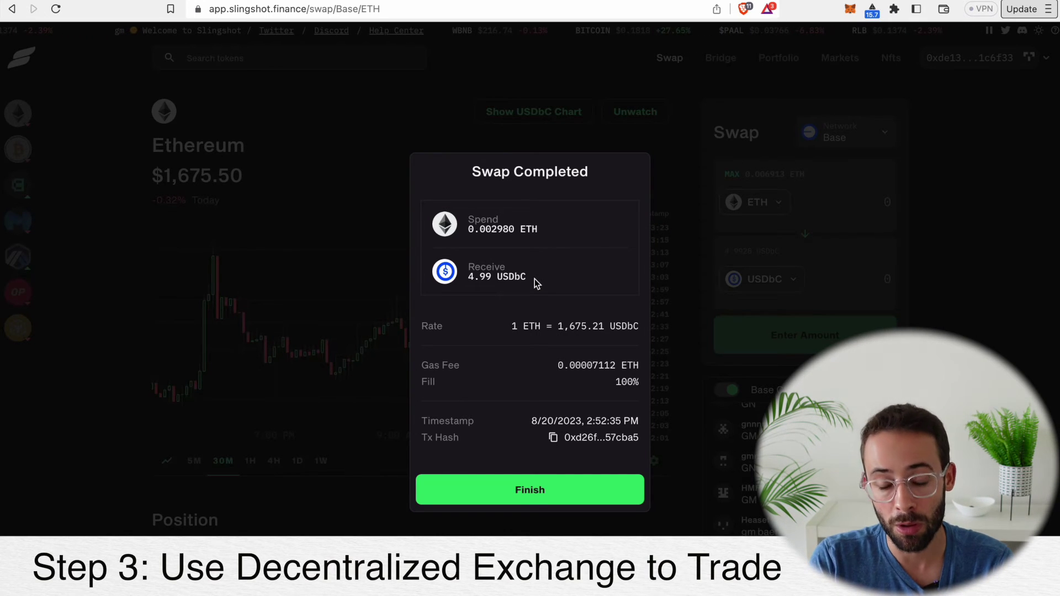
Close the Swap Completed dialog and look over the 4.9928 USDbC position on Base.
{"action": "left_click", "coordinate": [501, 292]}
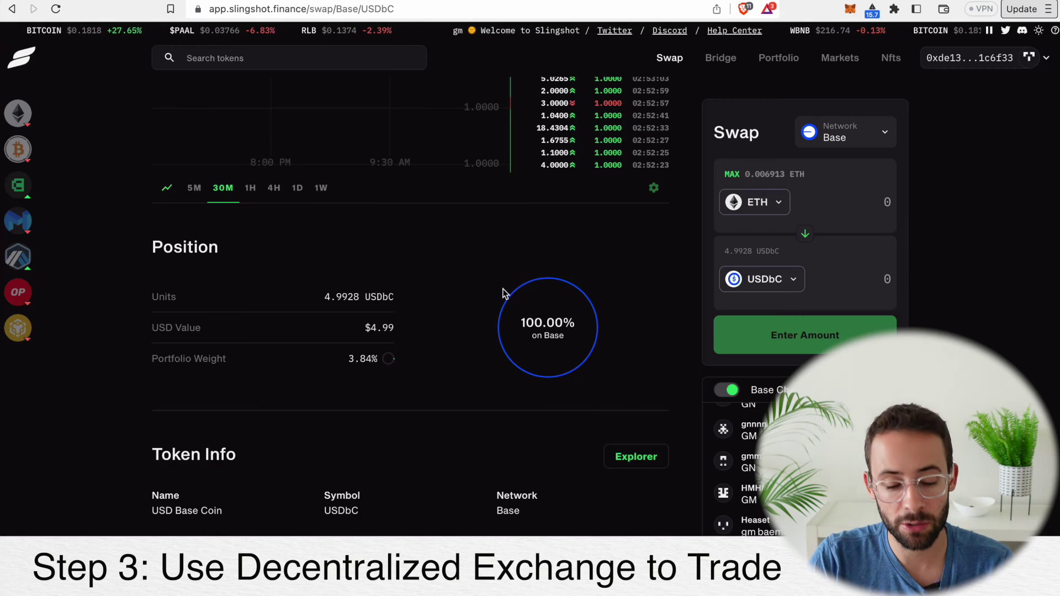
{"action": "scroll", "coordinate": [502, 291], "scroll_direction": "down", "scroll_amount": 4}
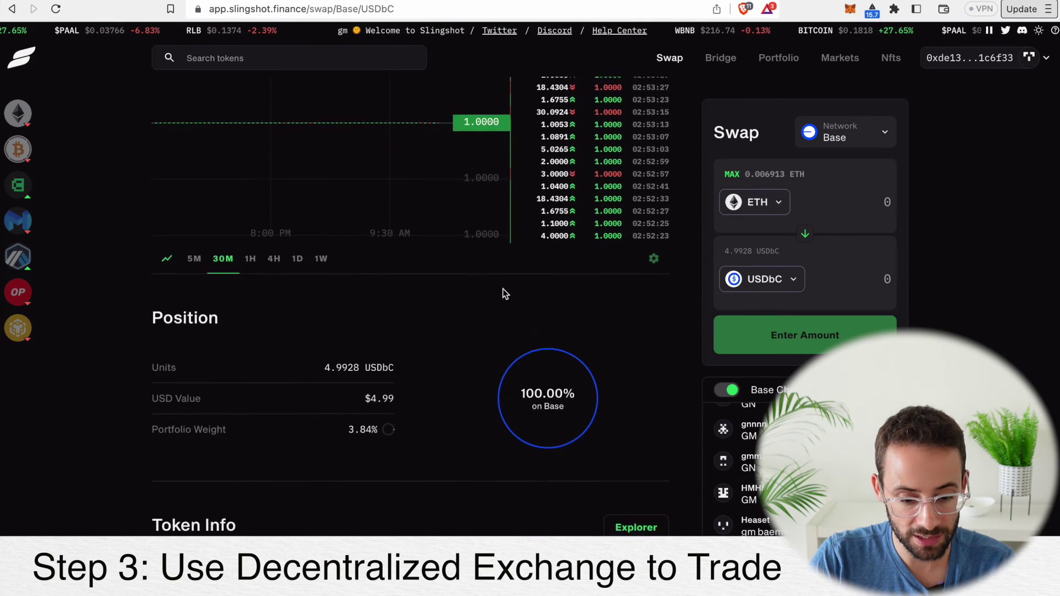
{"action": "scroll", "coordinate": [501, 291], "scroll_direction": "up", "scroll_amount": 2}
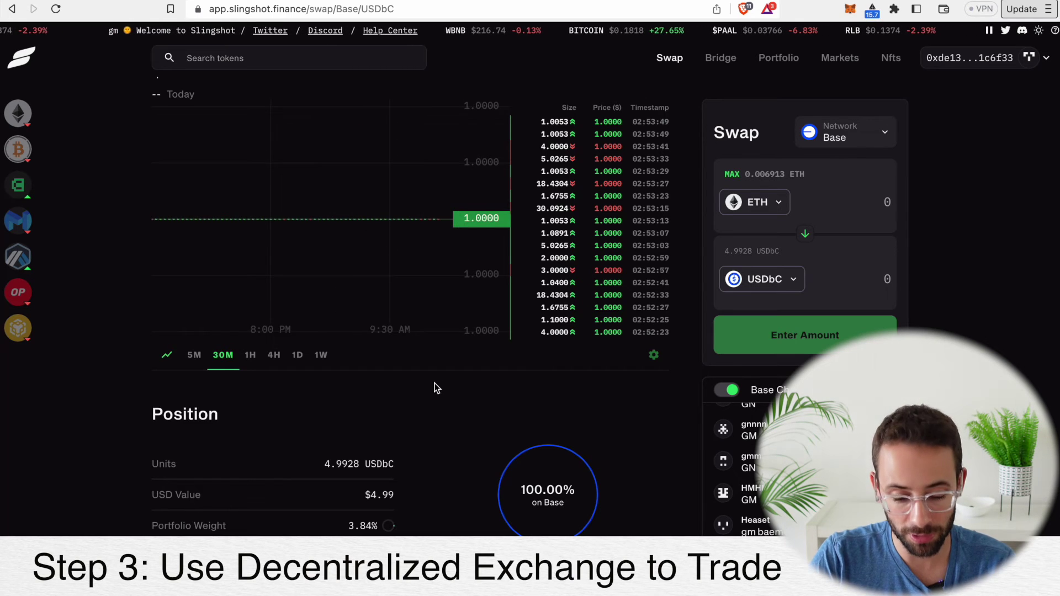
{"action": "scroll", "coordinate": [434, 387], "scroll_direction": "down", "scroll_amount": 3}
{"action": "scroll", "coordinate": [434, 386], "scroll_direction": "down", "scroll_amount": 1}
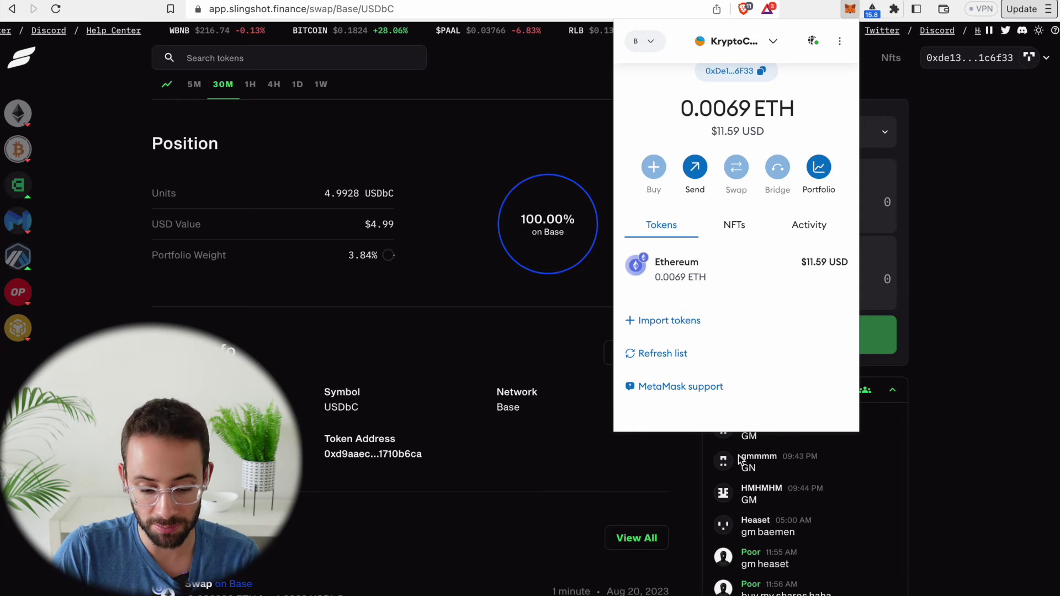
Close MetaMask and open the USD Base Coin page on BaseScan with its actions menu.
{"action": "left_click", "coordinate": [618, 491]}
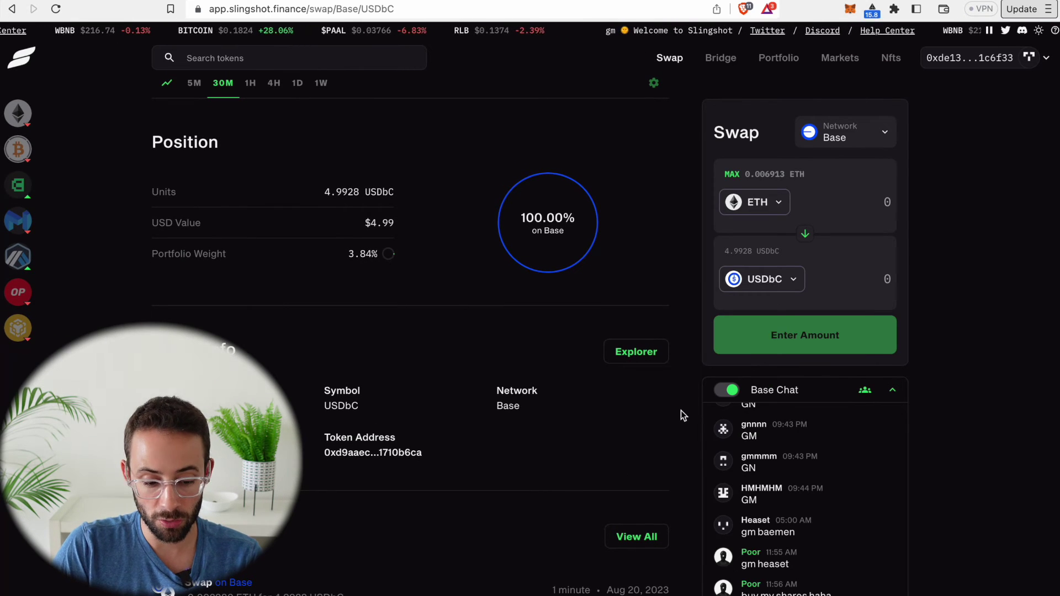
{"action": "left_click", "coordinate": [633, 354]}
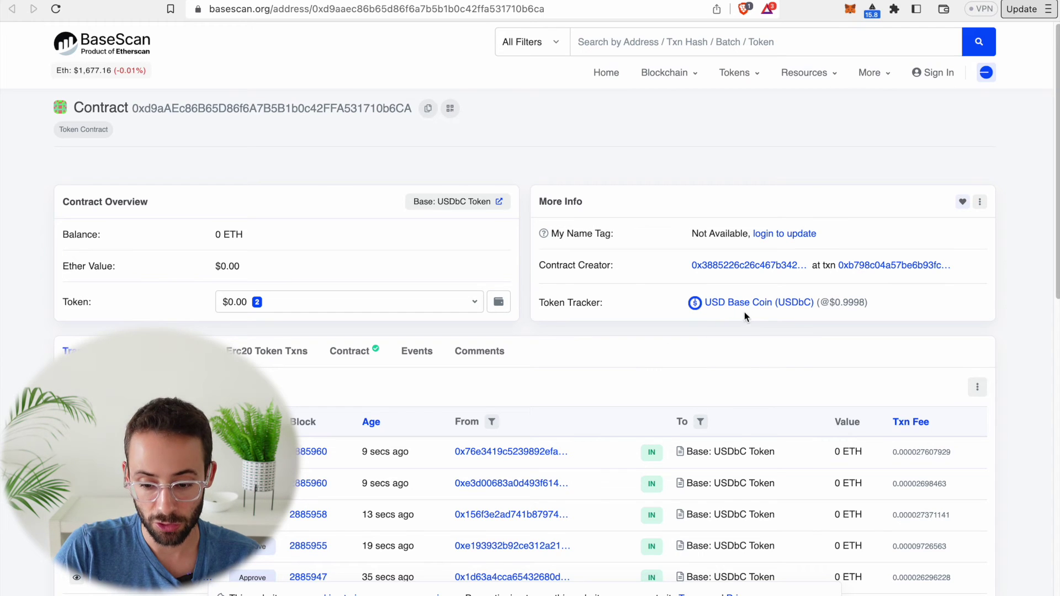
{"action": "left_click", "coordinate": [751, 303]}
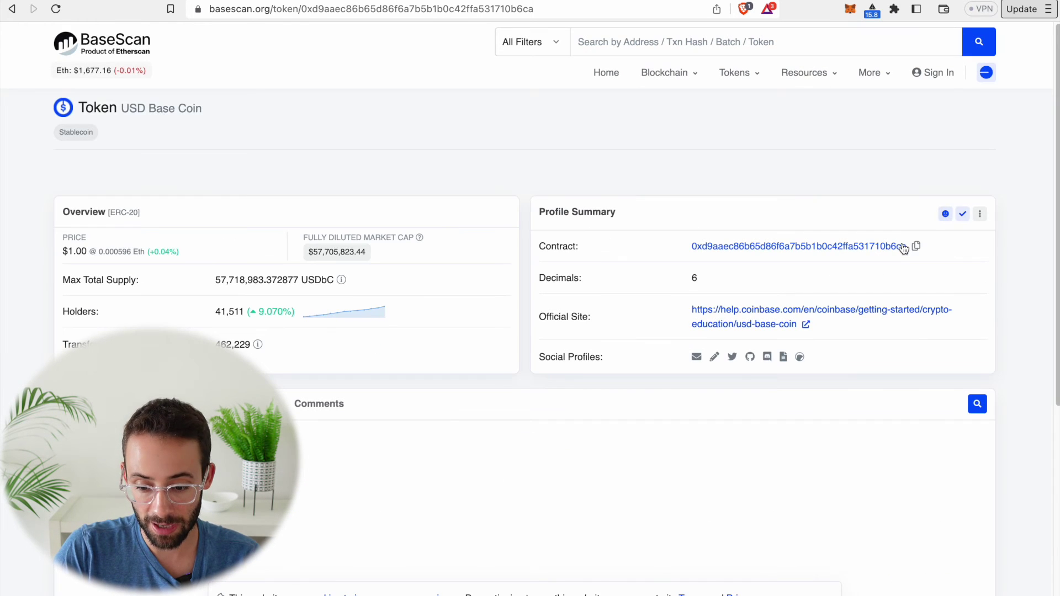
{"action": "left_click", "coordinate": [980, 218]}
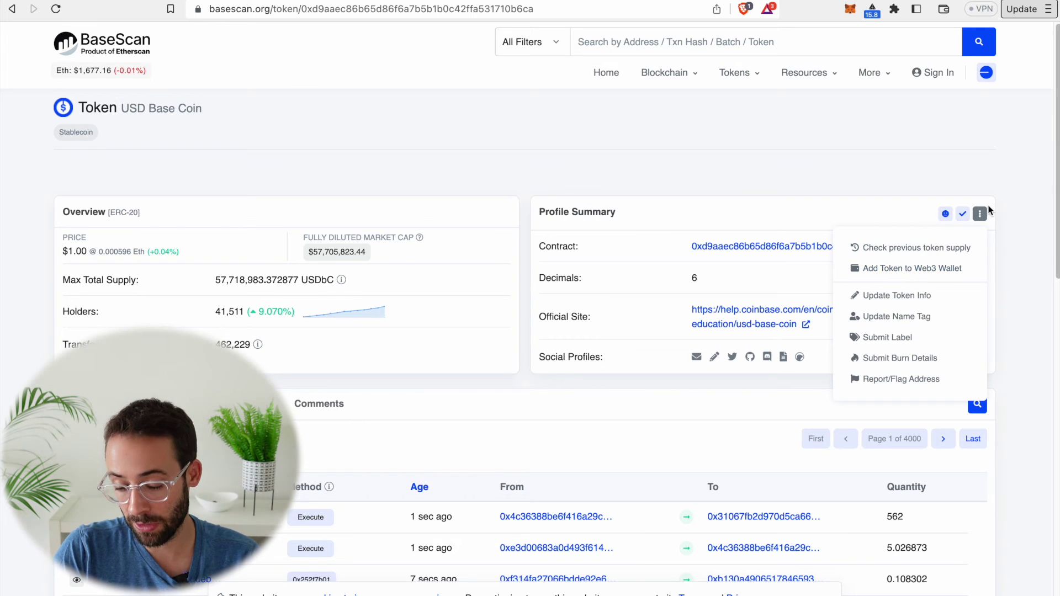
Import USDbC into MetaMask via Add Token to Web3 Wallet and check the 4.99278 balance.
{"action": "left_click", "coordinate": [906, 271]}
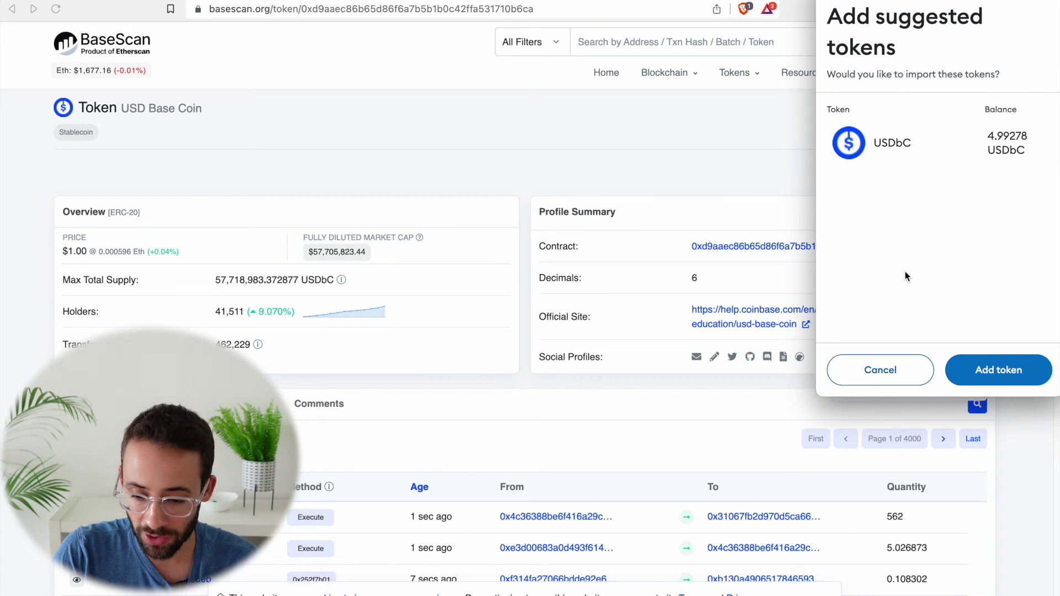
{"action": "left_click", "coordinate": [994, 370]}
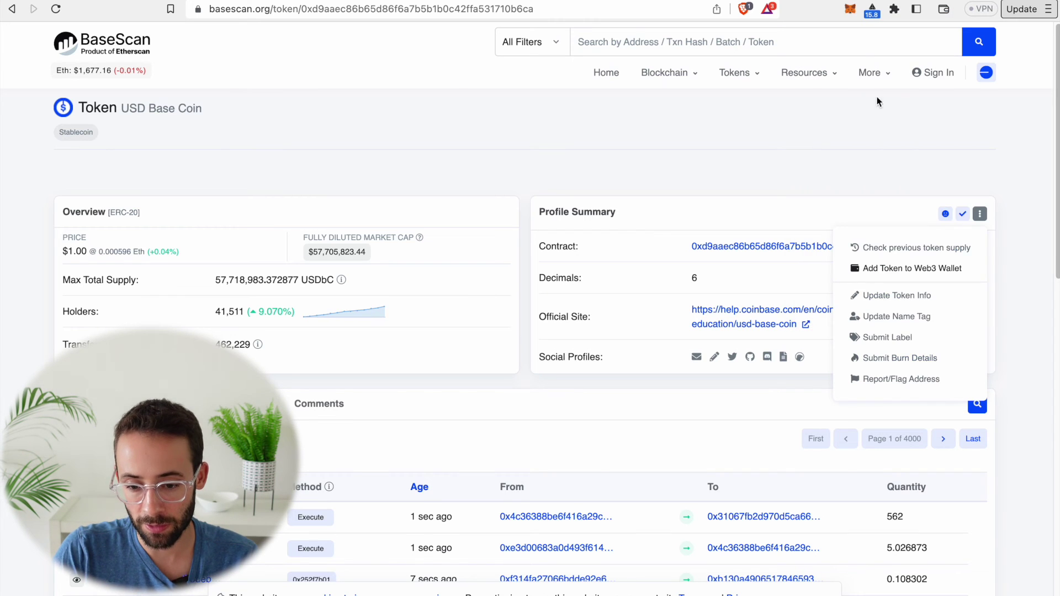
{"action": "left_click", "coordinate": [850, 9]}
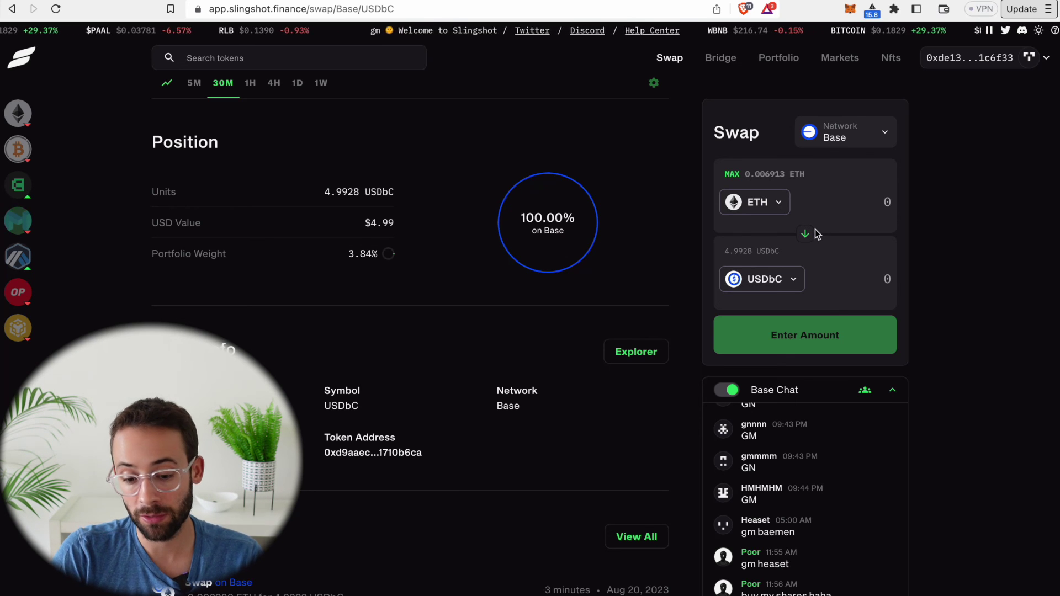
Reverse the swap to USDbC-to-ETH and enter the full 4.992787 USDbC balance.
{"action": "left_click", "coordinate": [806, 235]}
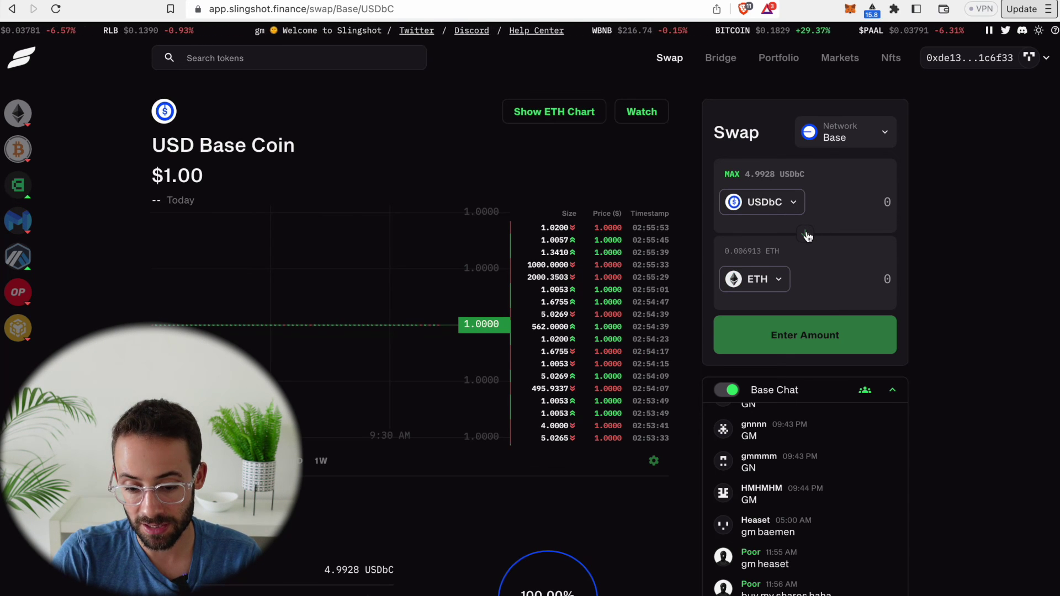
{"action": "left_click", "coordinate": [804, 237]}
{"action": "left_click", "coordinate": [804, 236]}
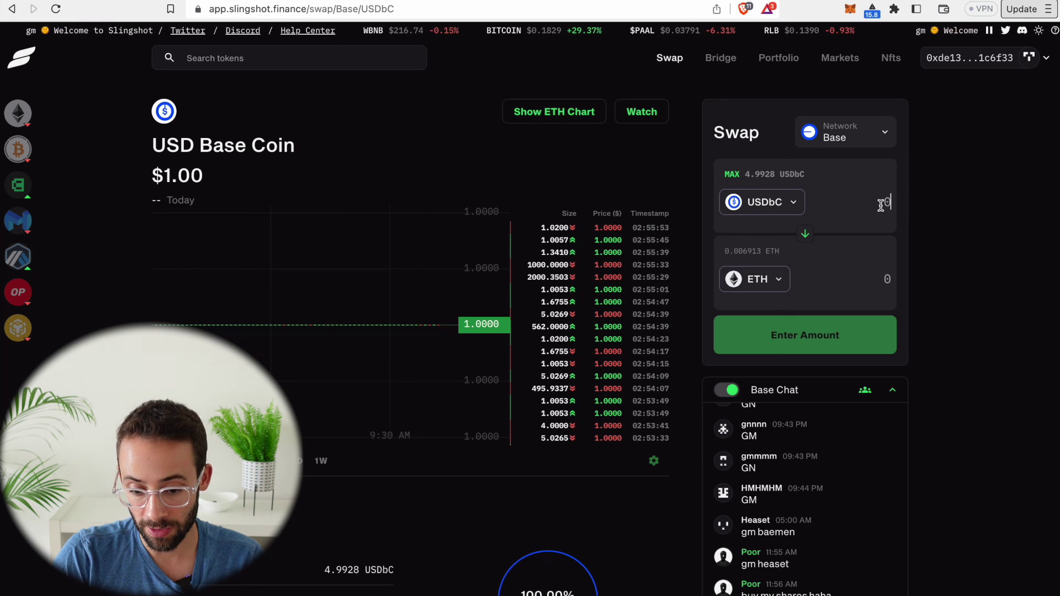
{"action": "left_click", "coordinate": [731, 174]}
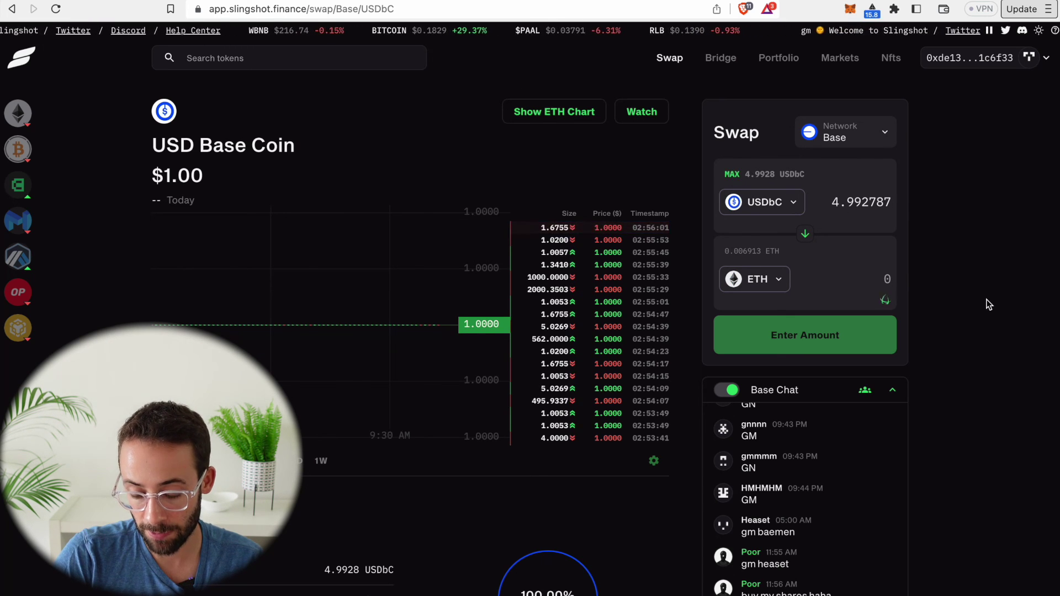
Browse the list of tokens available to receive instead of ETH.
{"action": "left_click", "coordinate": [754, 279]}
{"action": "scroll", "coordinate": [543, 363], "scroll_direction": "down", "scroll_amount": 1}
{"action": "scroll", "coordinate": [542, 362], "scroll_direction": "down", "scroll_amount": 8}
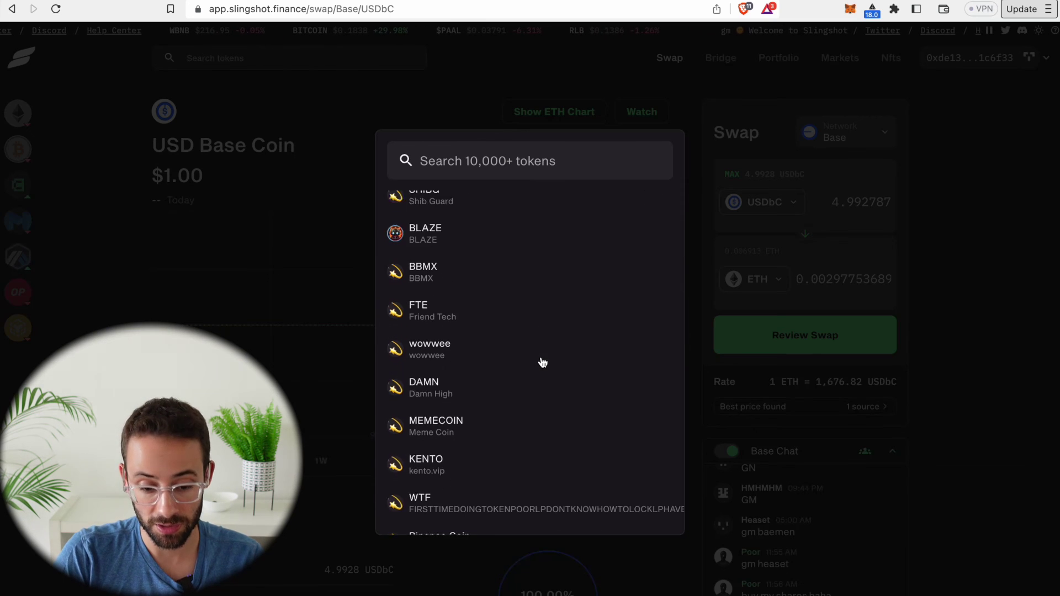